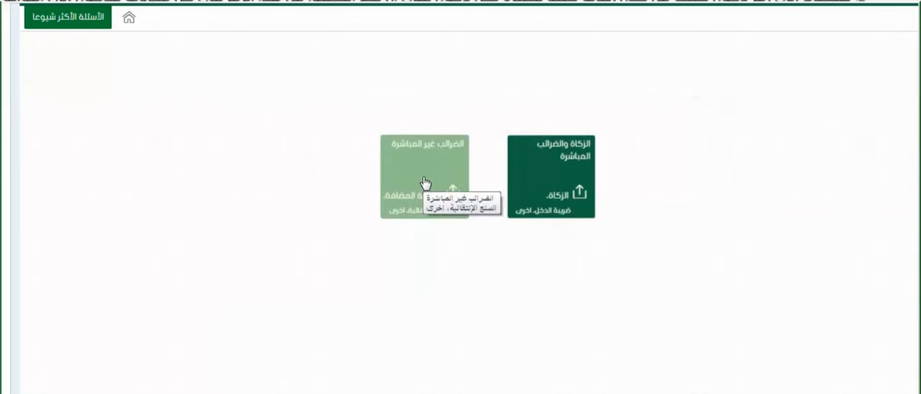
# - Open the monthly VAT return for June 2017 (01/06/2017 - 30/06/2017) from the indirect tax returns
pyautogui.click(424, 182)
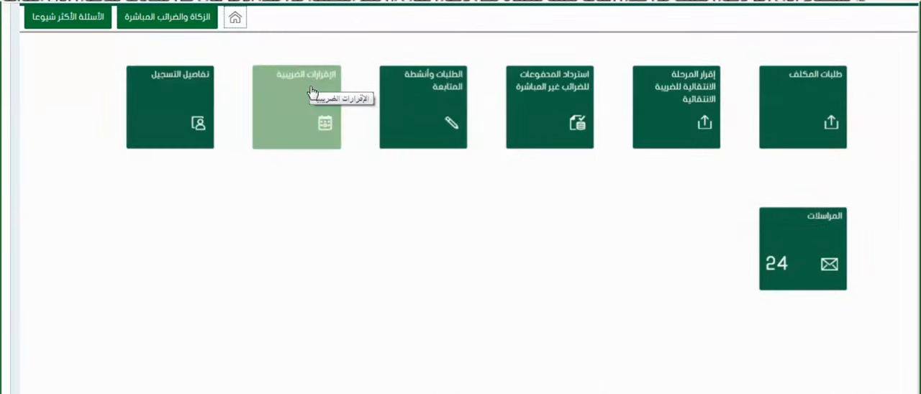
pyautogui.click(313, 117)
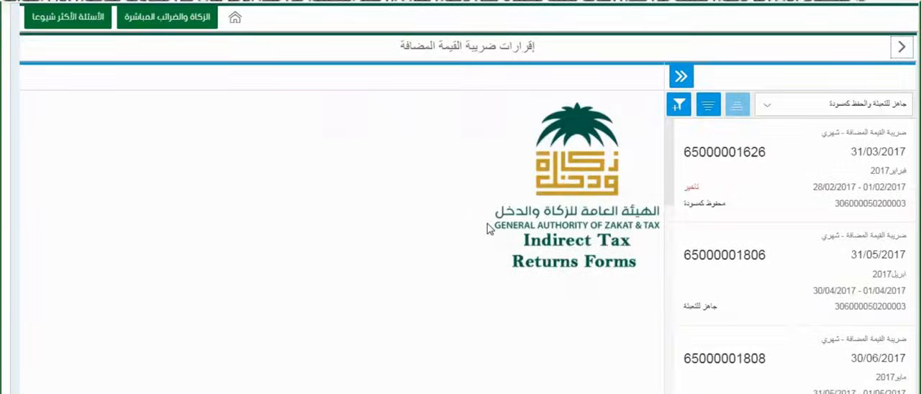
pyautogui.scroll(-5, 748, 207)
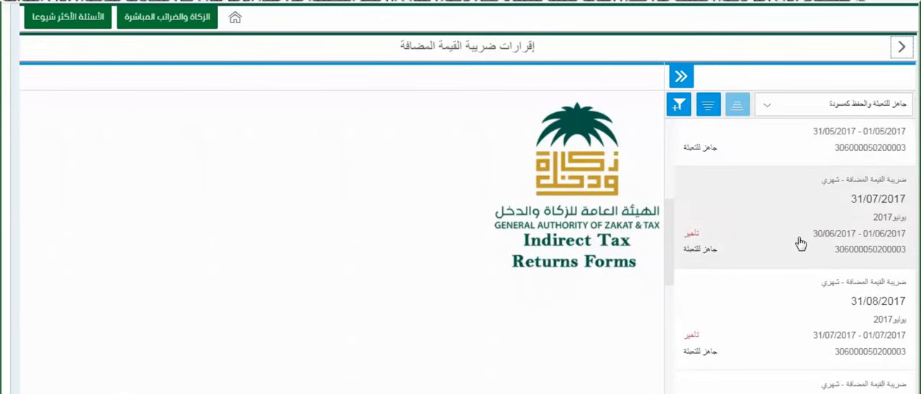
pyautogui.click(802, 245)
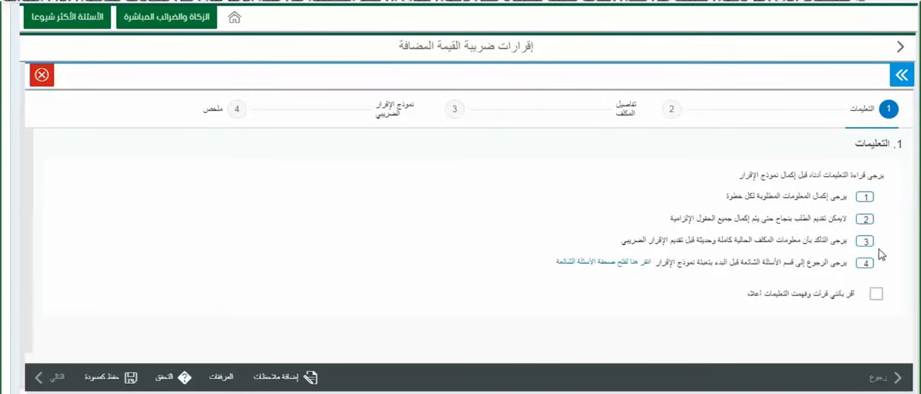
# - Acknowledge the instructions, confirm that the taxpayer details are correct, and continue to step 3, the tax return form
pyautogui.click(876, 295)
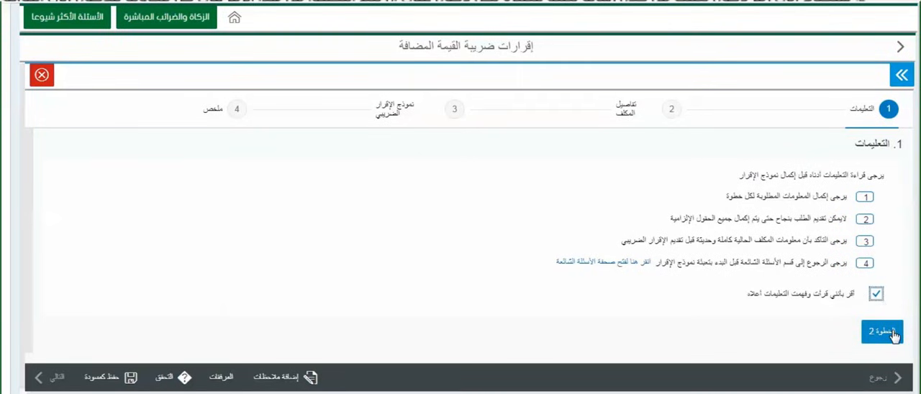
pyautogui.click(883, 332)
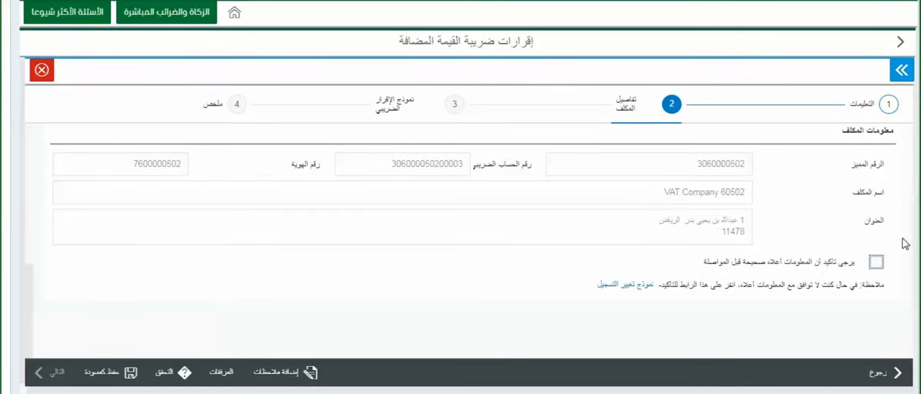
pyautogui.click(876, 263)
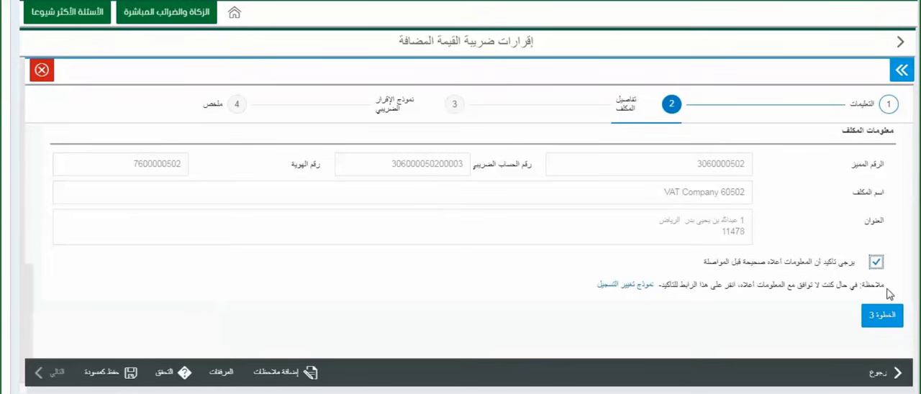
pyautogui.click(892, 321)
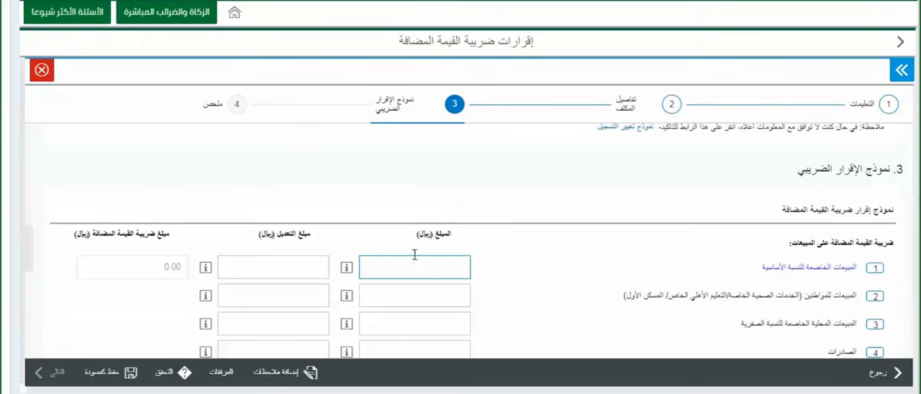
# - Check the amount help for standard-rated sales (line 1) and enter 18,300,000 as the amount
pyautogui.click(350, 273)
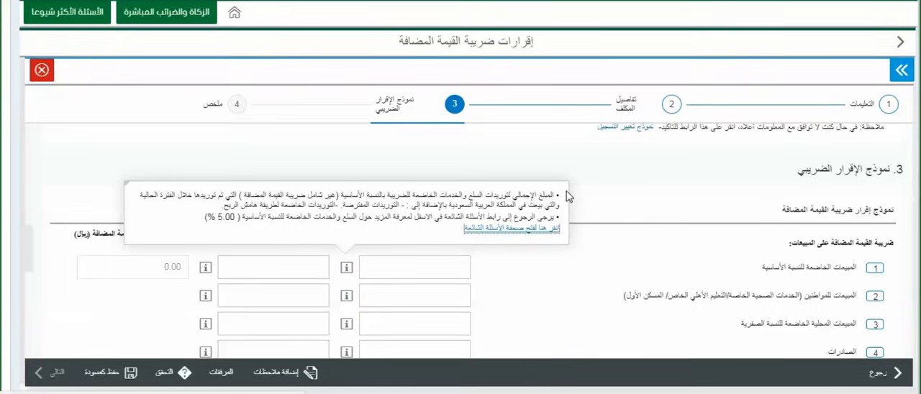
pyautogui.click(447, 271)
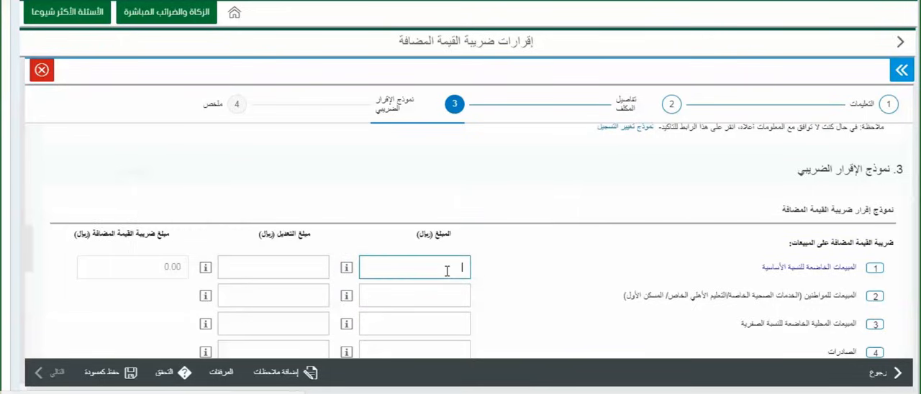
pyautogui.write('10300000')
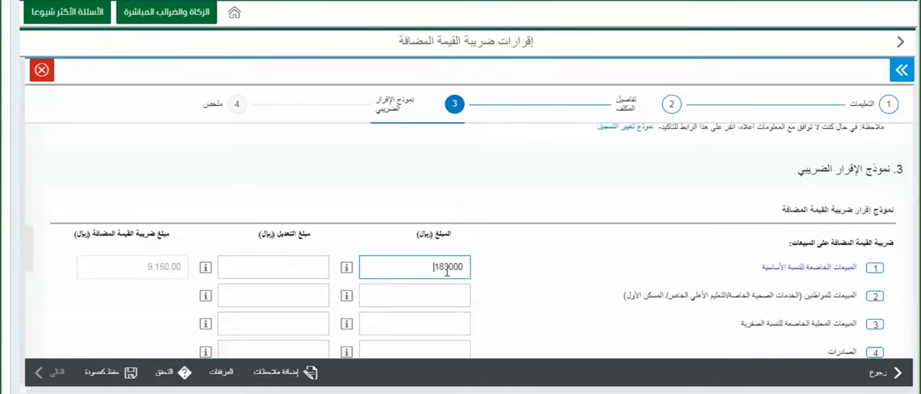
# - Check the adjustment help for standard-rated sales (line 1) and enter an adjustment of 50,000
pyautogui.click(307, 272)
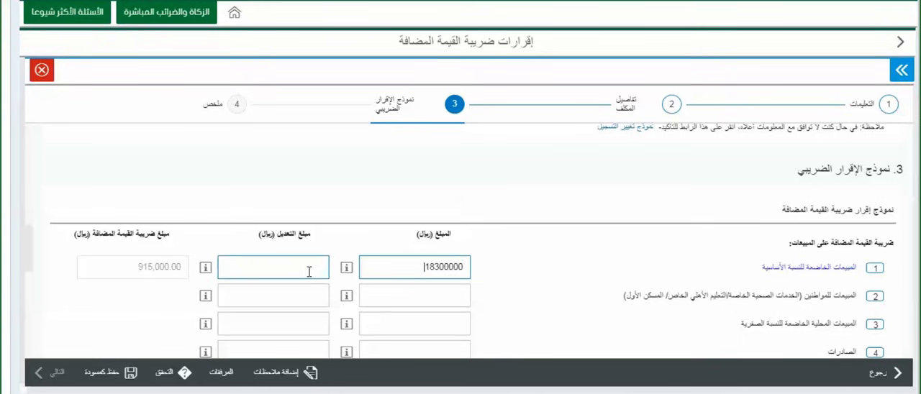
pyautogui.click(205, 267)
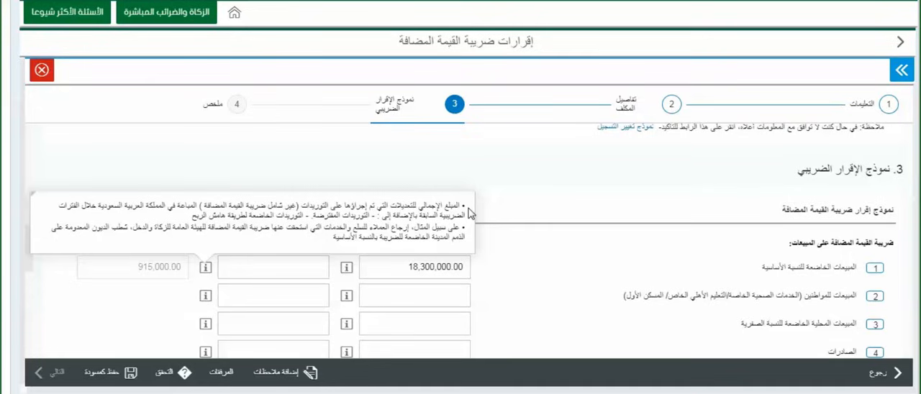
pyautogui.click(287, 272)
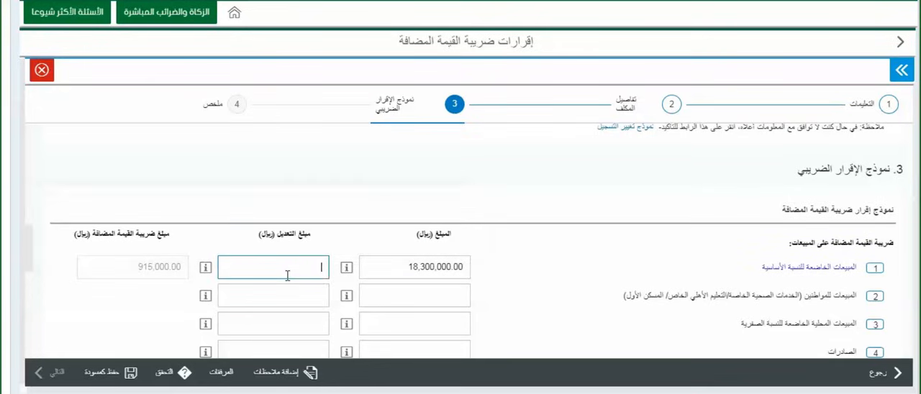
pyautogui.write('50000')
# - Review the help for sales to citizens (line 2) and enter 0 for both its amount and its adjustment
pyautogui.click(439, 295)
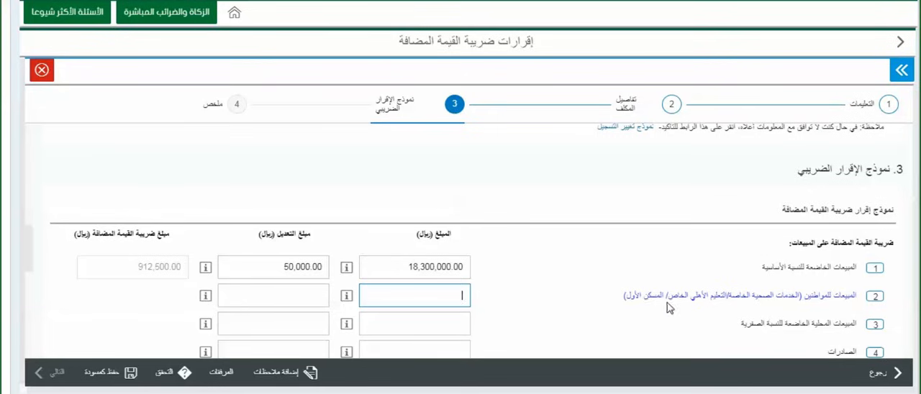
pyautogui.click(347, 296)
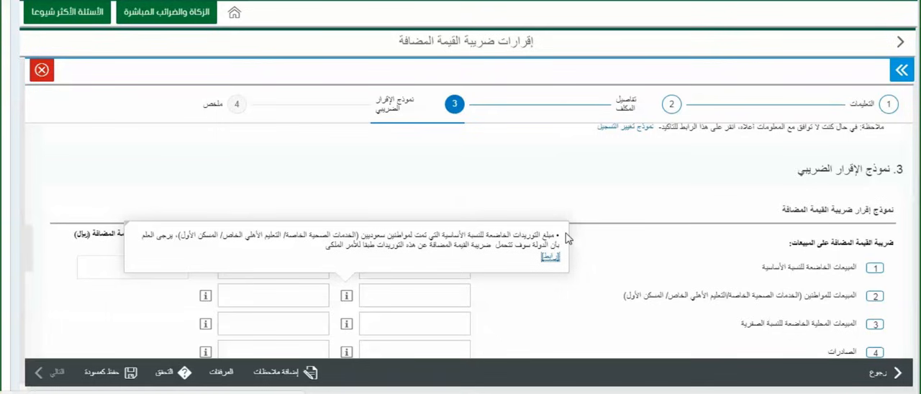
pyautogui.click(461, 294)
pyautogui.write('0')
pyautogui.click(276, 296)
pyautogui.click(205, 297)
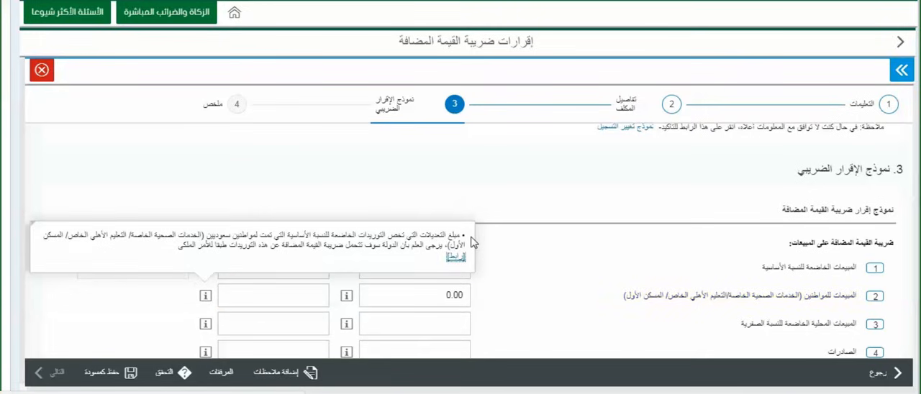
pyautogui.click(322, 302)
pyautogui.write('0')
# - Enter 0 as amount and adjustment for zero-rated domestic sales (line 3) and exports (line 4), consulting their amount help
pyautogui.click(456, 329)
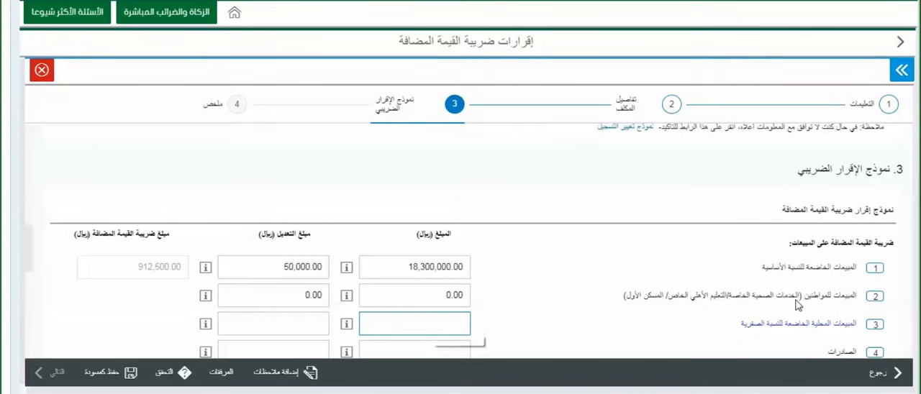
pyautogui.scroll(-1, 799, 303)
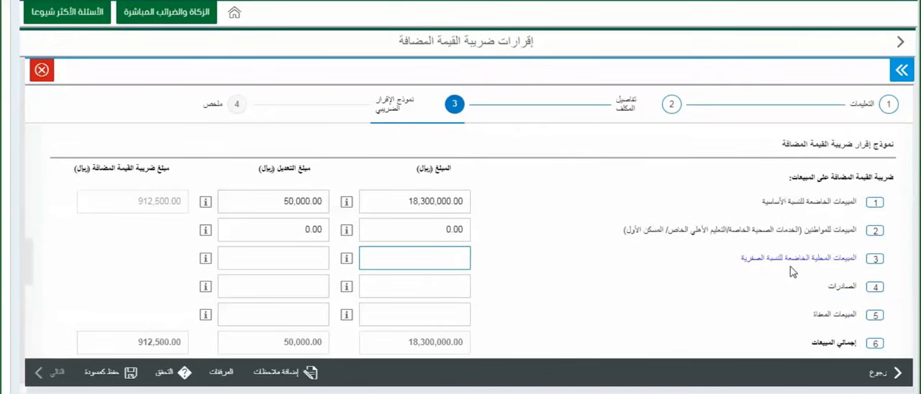
pyautogui.click(347, 258)
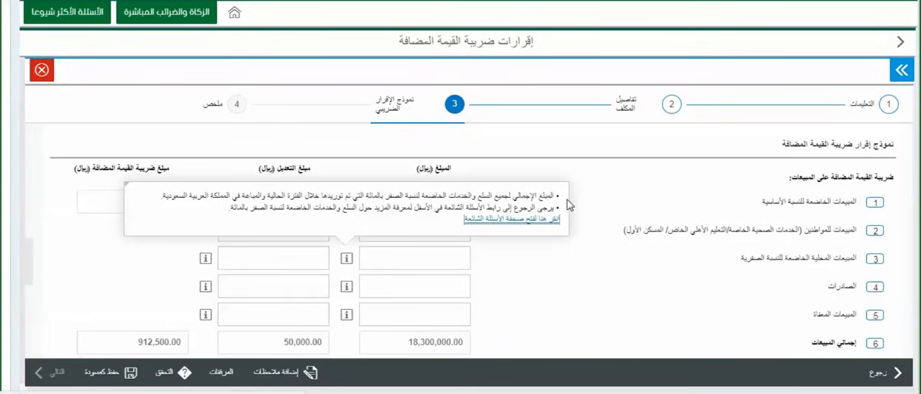
pyautogui.click(461, 288)
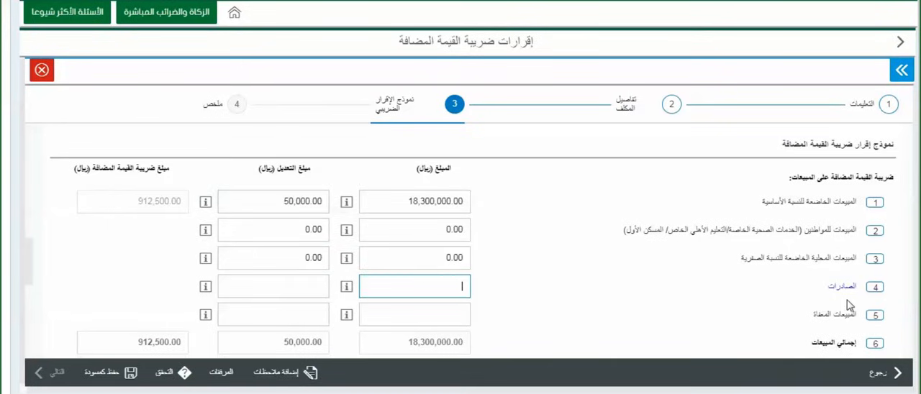
pyautogui.click(346, 287)
pyautogui.click(405, 317)
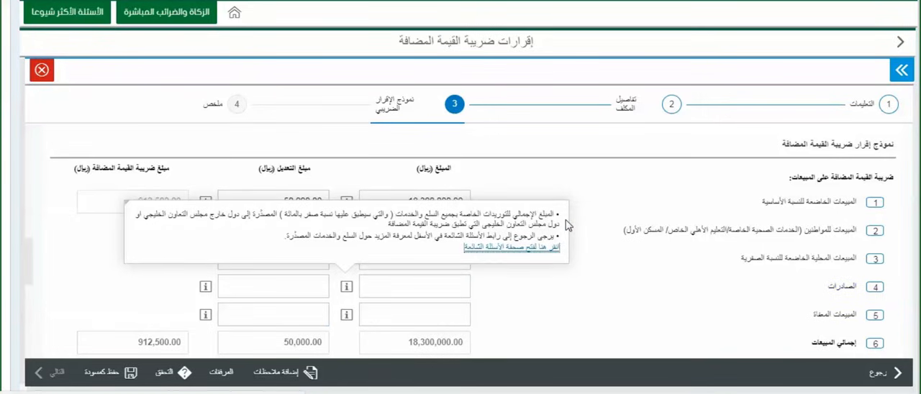
# - Enter 1,700,000 as the amount and 100,000 as the adjustment for exempt sales (line 5), consulting the adjustment help
pyautogui.click(403, 315)
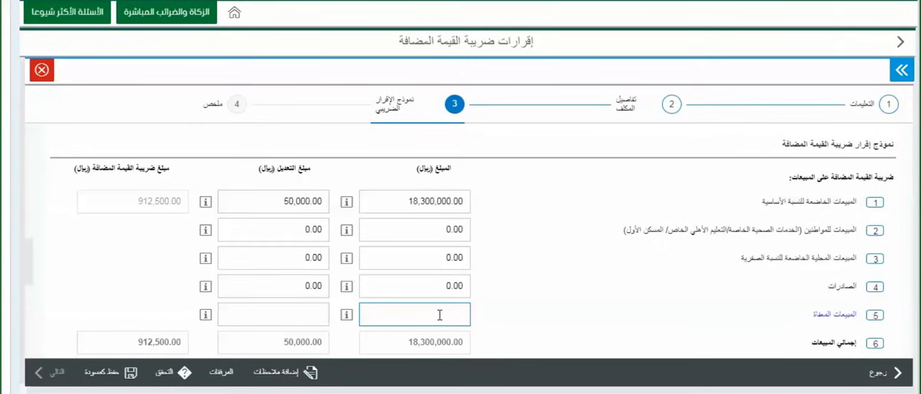
pyautogui.write('1700000')
pyautogui.click(273, 315)
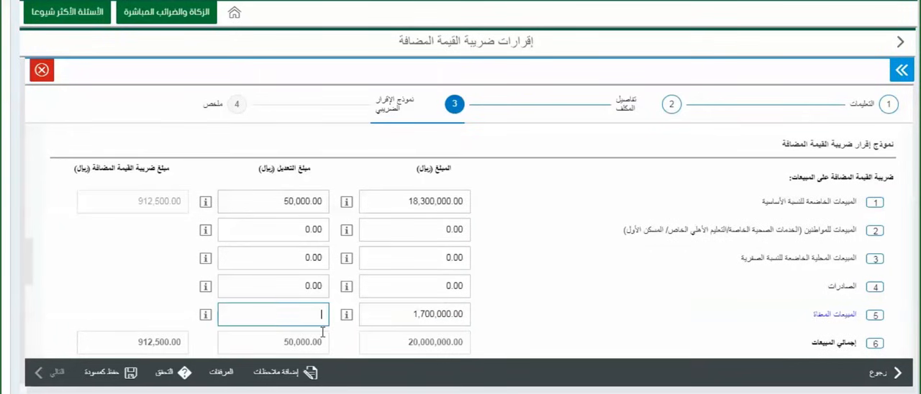
pyautogui.click(205, 314)
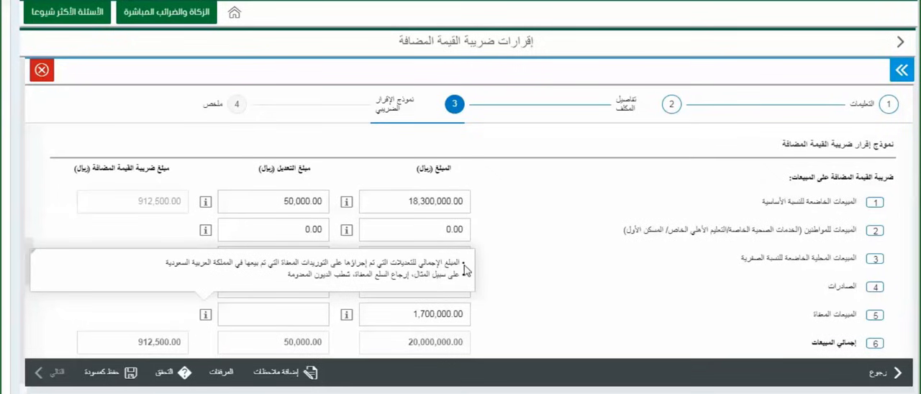
# - In the purchases section, check the amount help for standard-rated purchases (line 7) and enter 1,500,000 as the amount
pyautogui.scroll(-2, 466, 273)
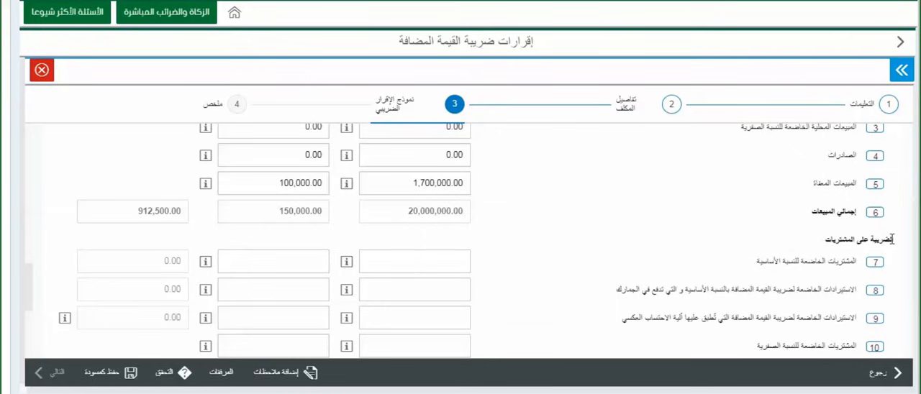
pyautogui.scroll(-1, 893, 239)
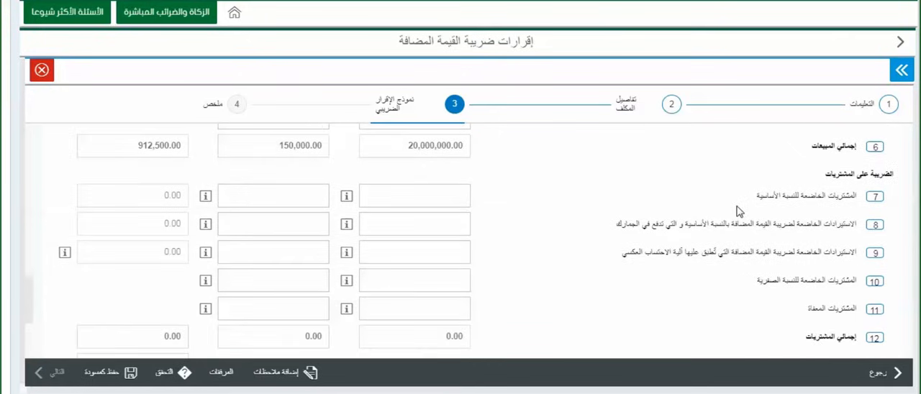
pyautogui.click(345, 202)
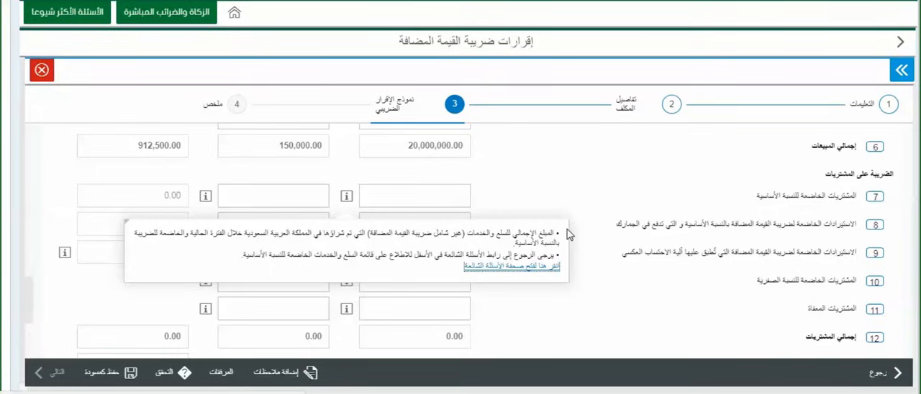
pyautogui.click(456, 199)
pyautogui.write('1500000')
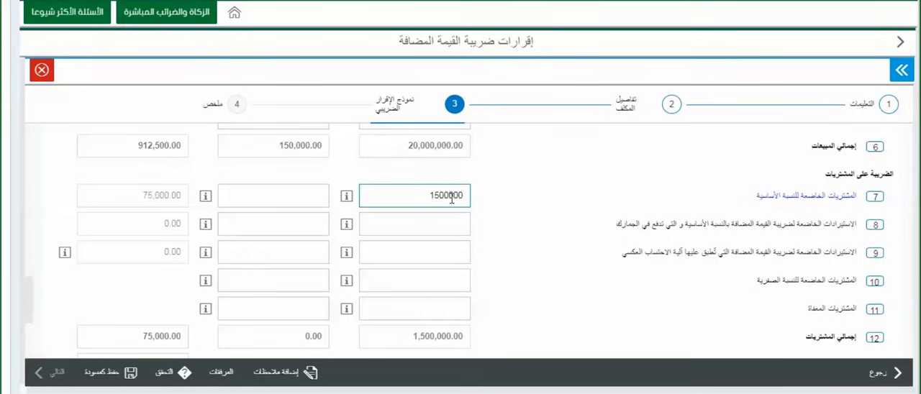
# - Check the adjustment help for standard-rated purchases (line 7) and enter an adjustment of 75,000
pyautogui.click(309, 198)
pyautogui.click(205, 197)
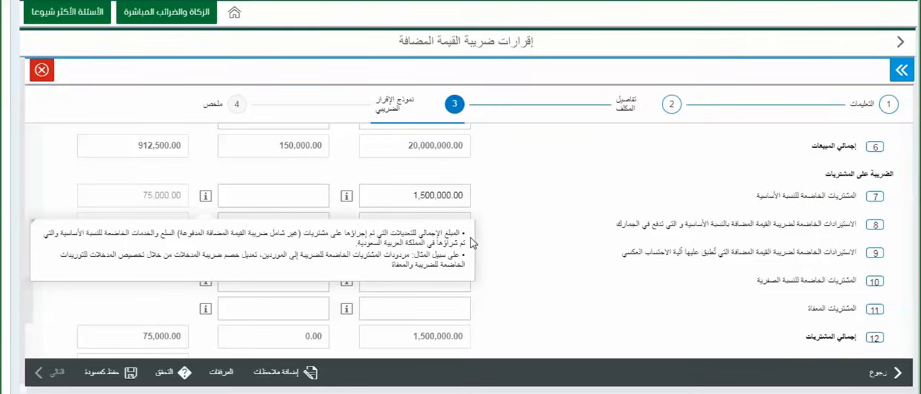
pyautogui.click(309, 199)
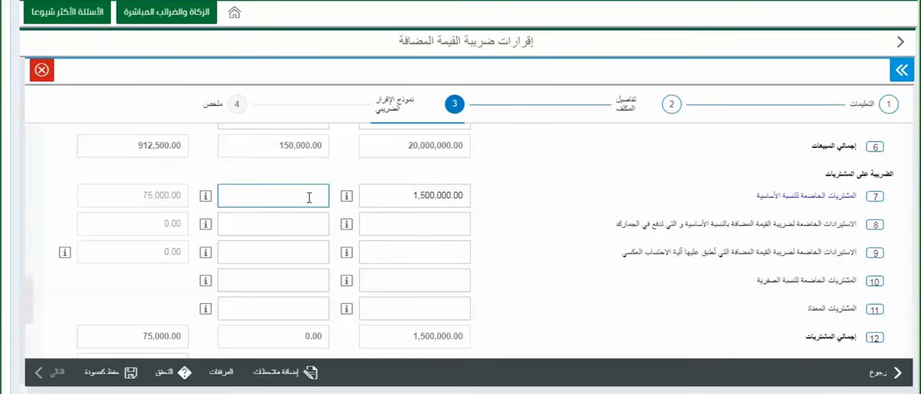
pyautogui.write('75000')
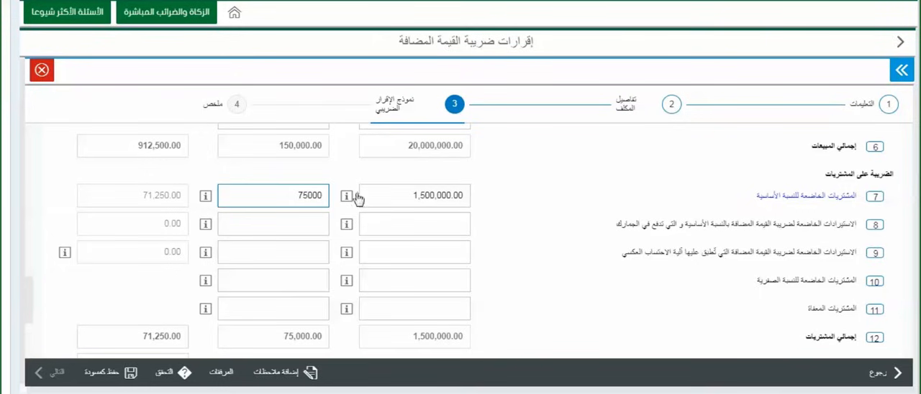
# - Review the amount help for imports with VAT paid at customs (line 8), then enter amount 12,000,000 and adjustment 0
pyautogui.click(416, 216)
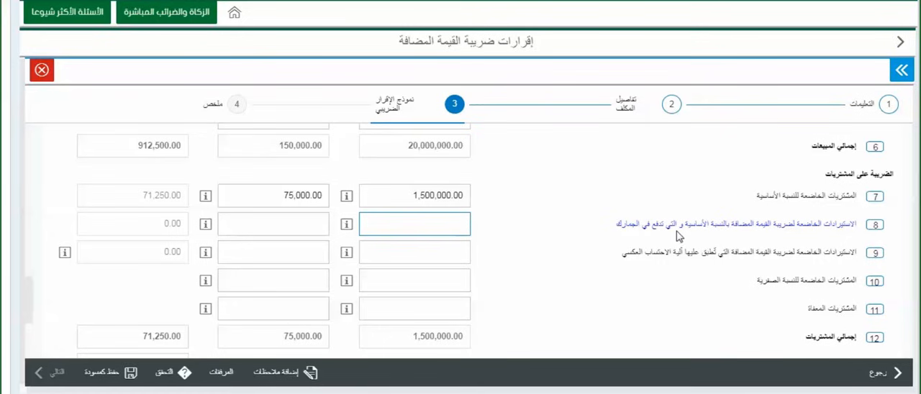
pyautogui.click(348, 231)
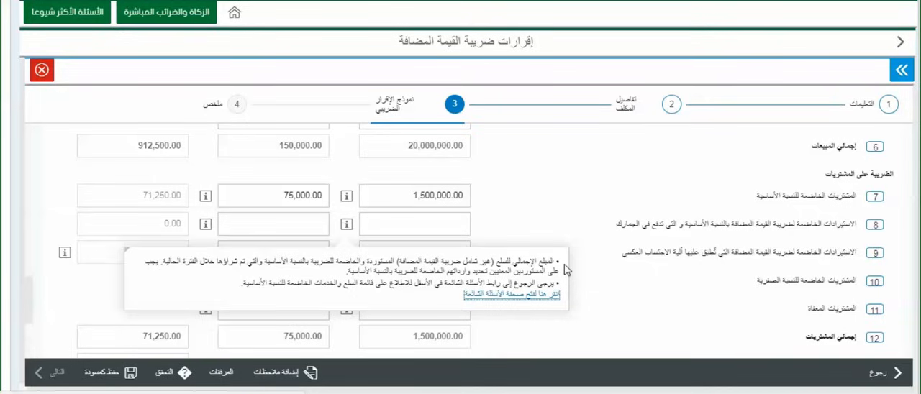
pyautogui.click(443, 226)
pyautogui.write('120000')
pyautogui.write('00')
pyautogui.press('Tab')
pyautogui.press('Tab')
# - Review the amount help for reverse-charge imports (line 9) and enter 3,500,000 as the amount
pyautogui.click(435, 252)
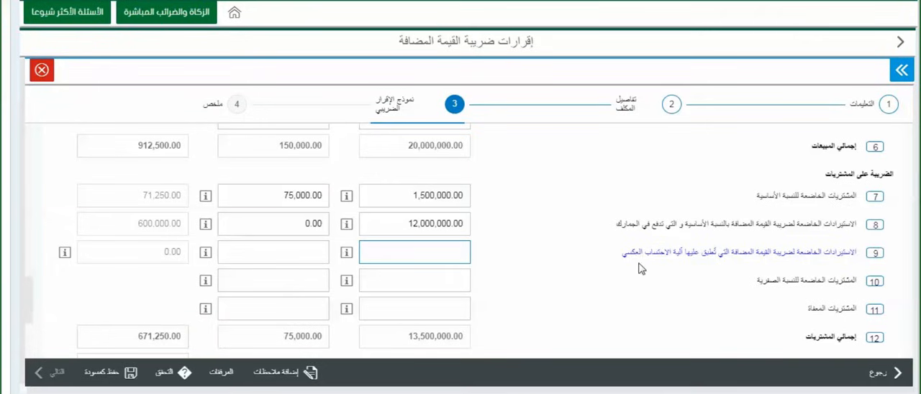
pyautogui.click(347, 253)
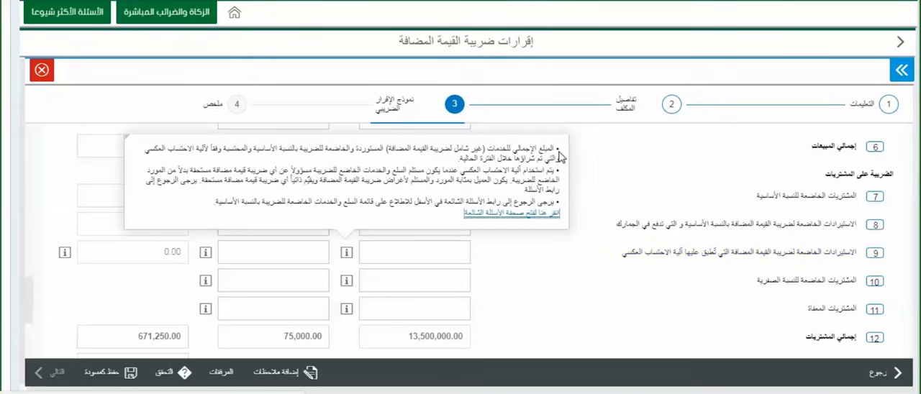
pyautogui.click(433, 252)
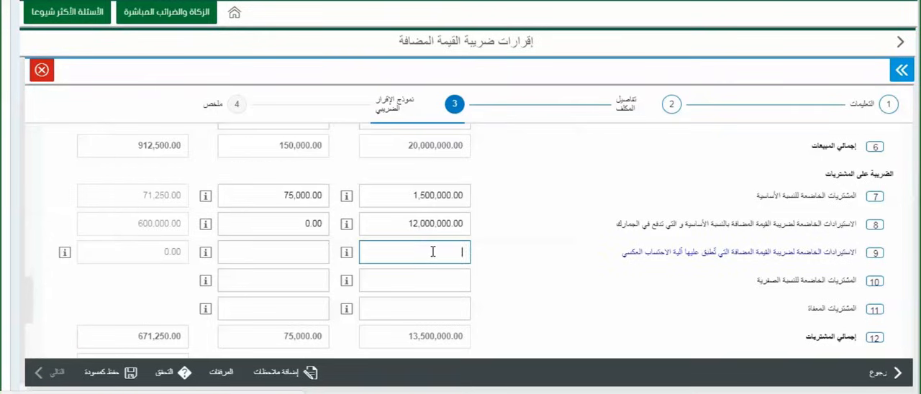
pyautogui.write('3500000')
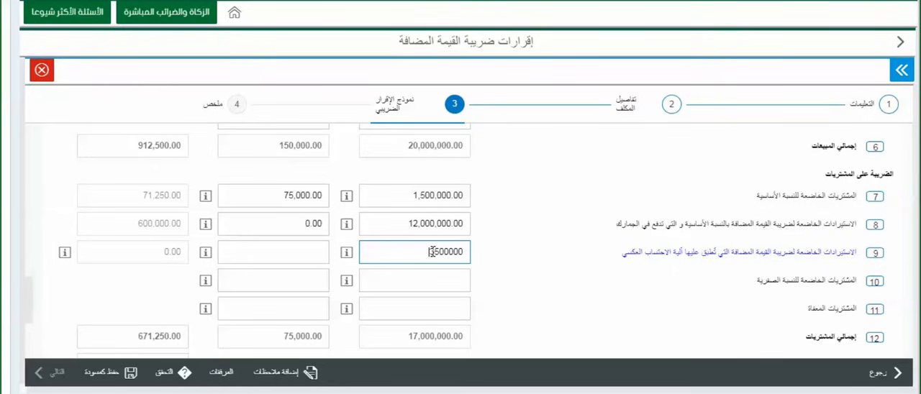
# - Check the adjustment help for reverse-charge imports (line 9), enter an adjustment of 350,000 and read the line's VAT amount help
pyautogui.click(302, 247)
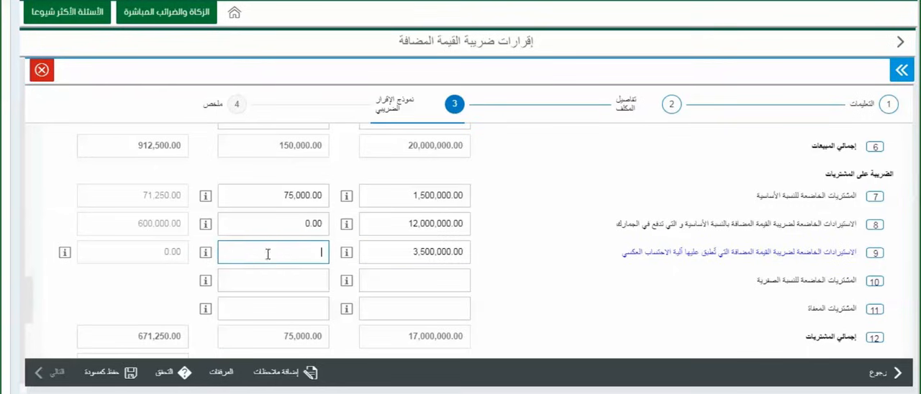
pyautogui.click(205, 257)
pyautogui.click(206, 258)
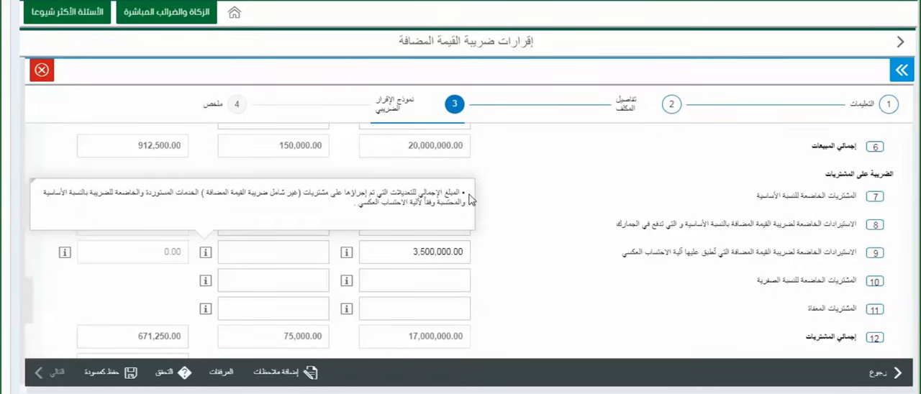
pyautogui.click(265, 255)
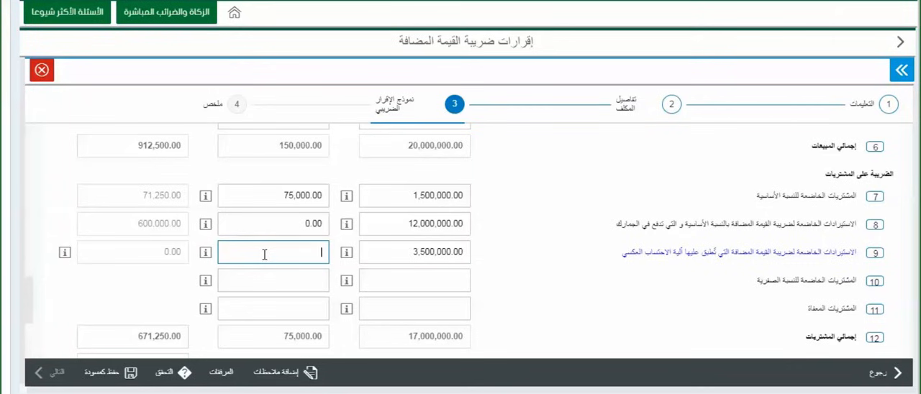
pyautogui.write('350')
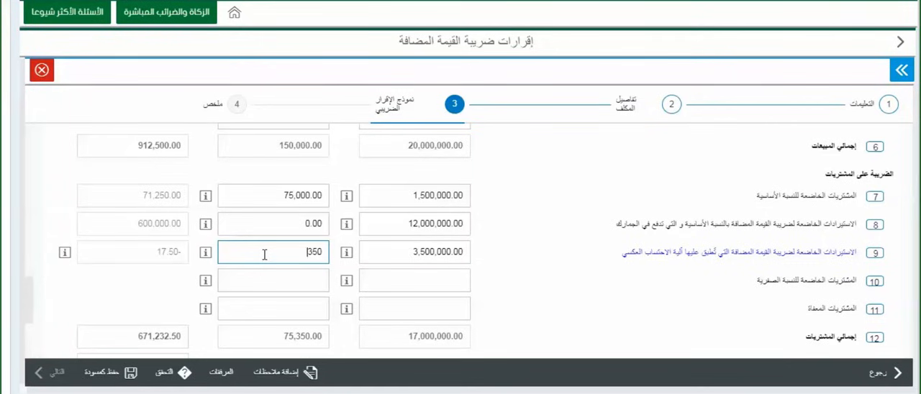
pyautogui.write('000')
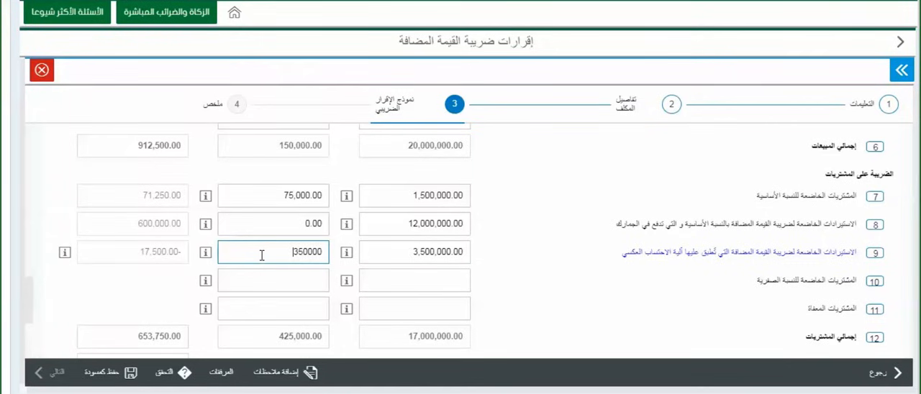
pyautogui.click(163, 259)
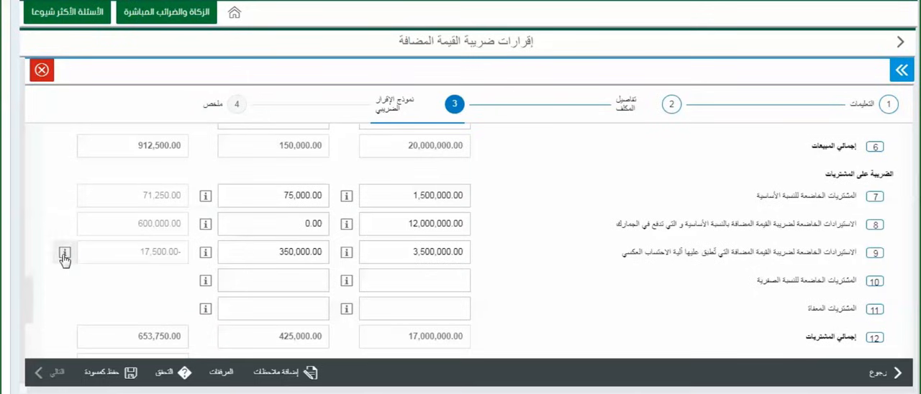
pyautogui.moveTo(65, 258)
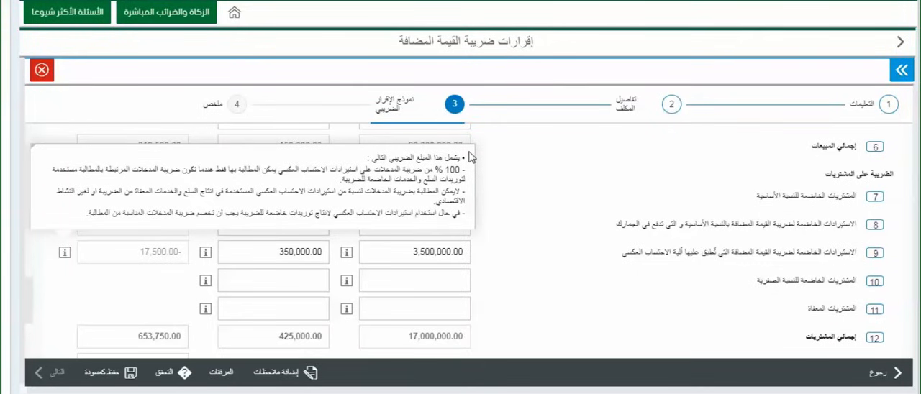
# - Consult the amount and adjustment help for zero-rated purchases (line 10), entering 0 for both the amount and the adjustment
pyautogui.click(405, 282)
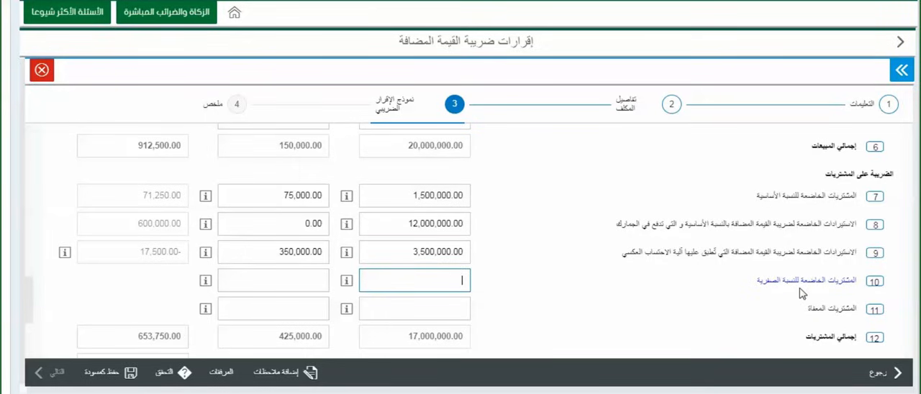
pyautogui.click(347, 283)
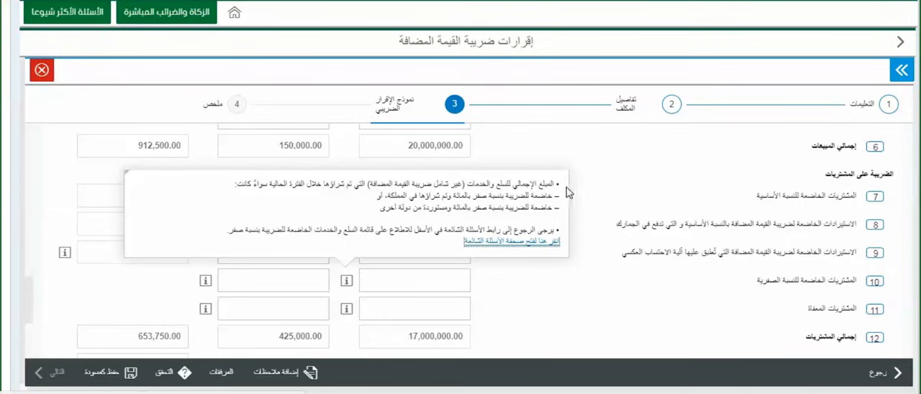
pyautogui.click(460, 286)
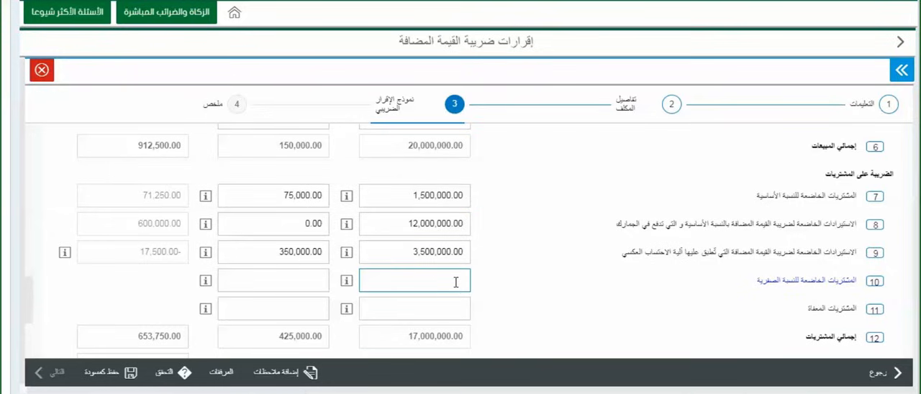
pyautogui.write('0')
pyautogui.click(304, 284)
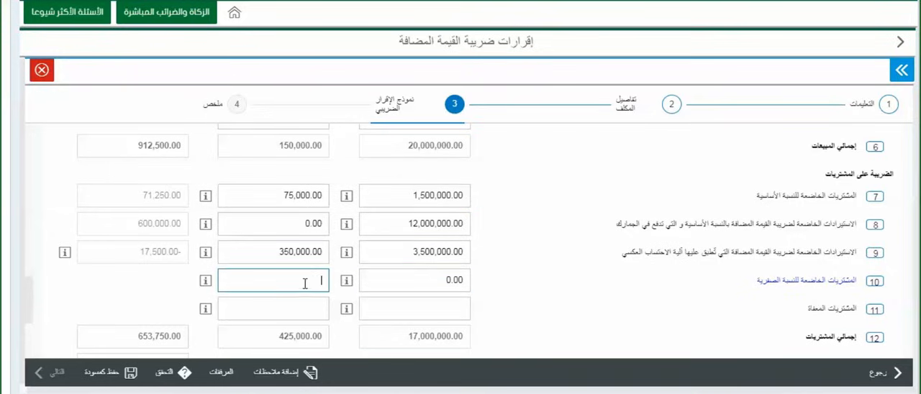
pyautogui.click(207, 285)
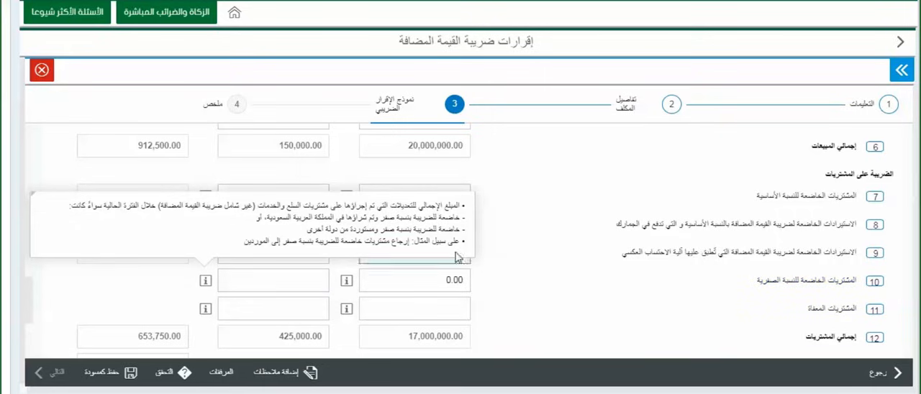
pyautogui.click(398, 310)
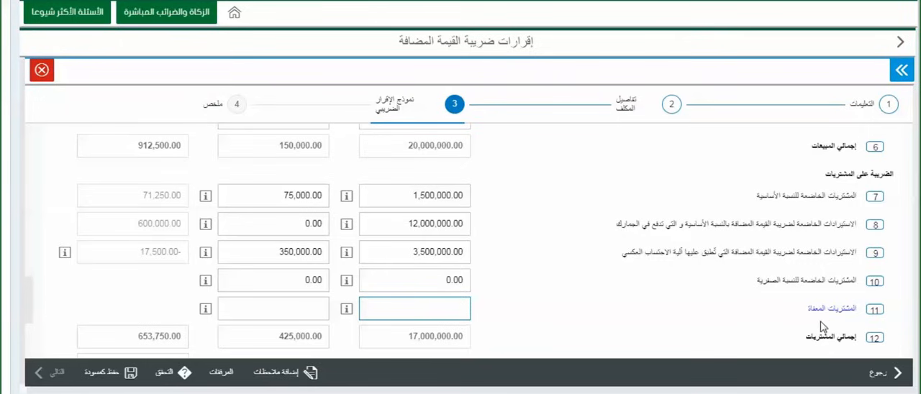
# - Review the terms and conditions in the return summary, accept the declaration and submit the VAT return
pyautogui.scroll(-3, 689, 230)
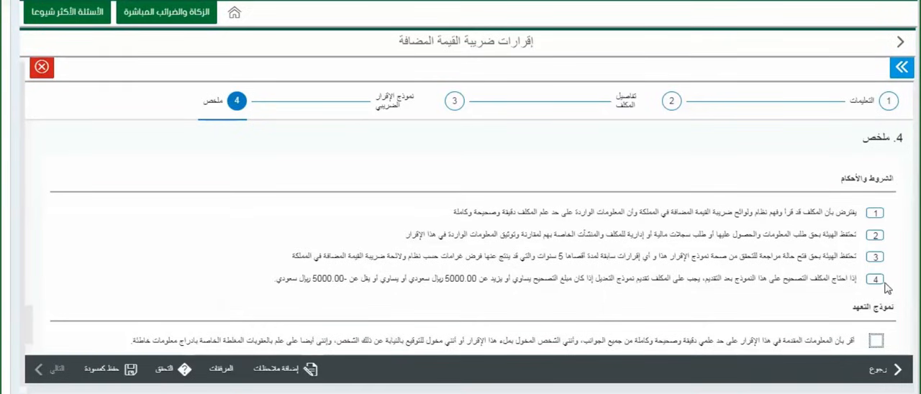
pyautogui.scroll(-1, 884, 287)
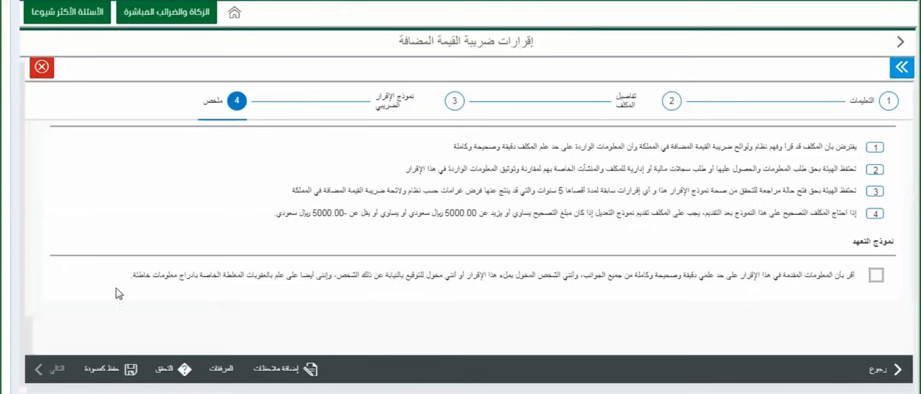
pyautogui.click(876, 276)
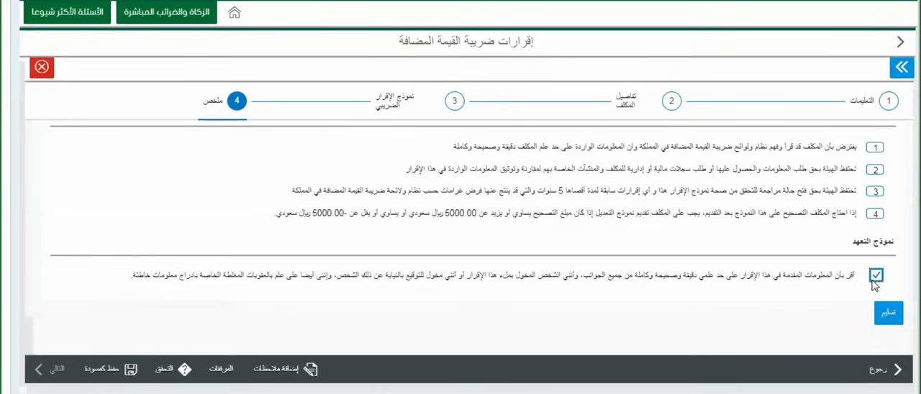
pyautogui.click(891, 318)
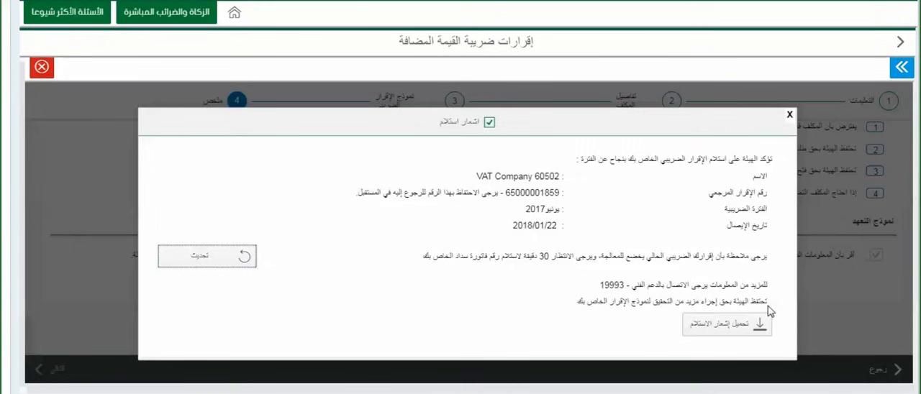
# - Refresh the submission acknowledgement, then download the receipt notice and read through it
pyautogui.click(243, 258)
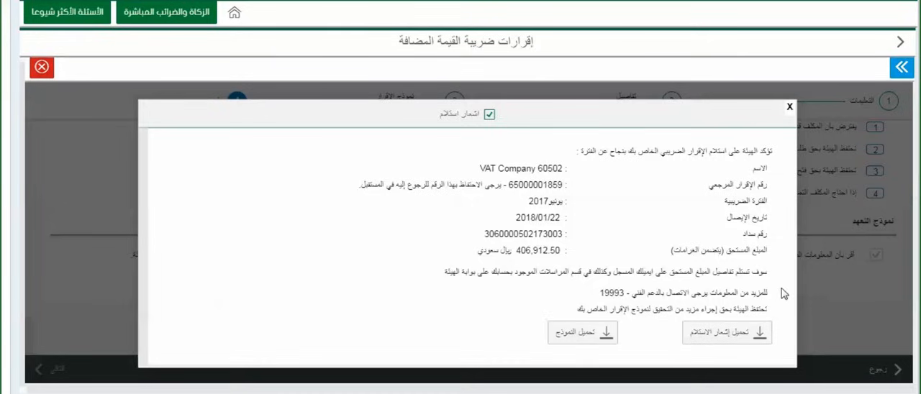
pyautogui.click(761, 340)
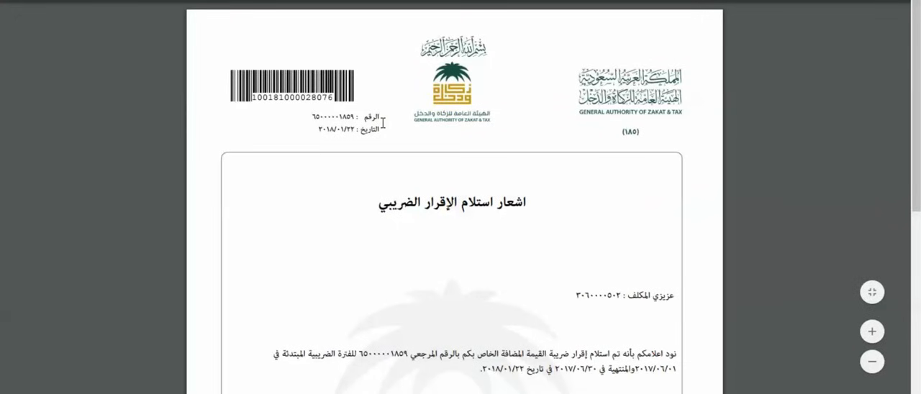
pyautogui.scroll(-1, 688, 317)
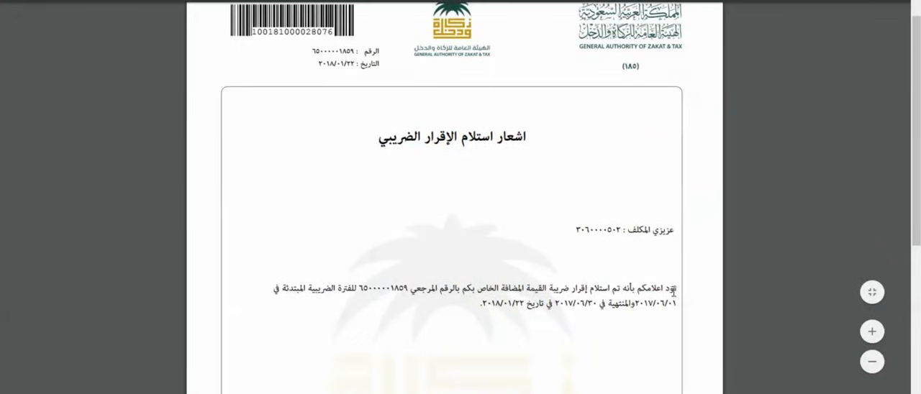